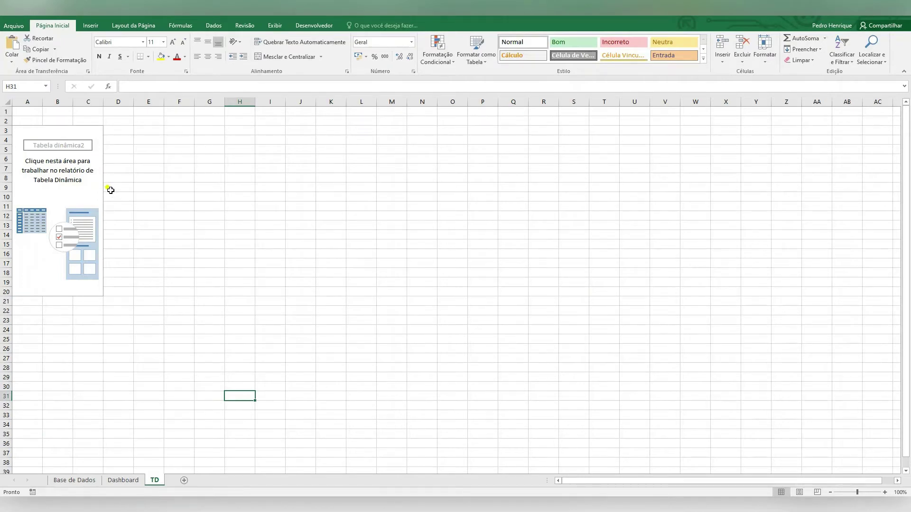
- Try the DATA VENDA field in the pivot table's filter, row and value areas in turn
left_click(95, 196)
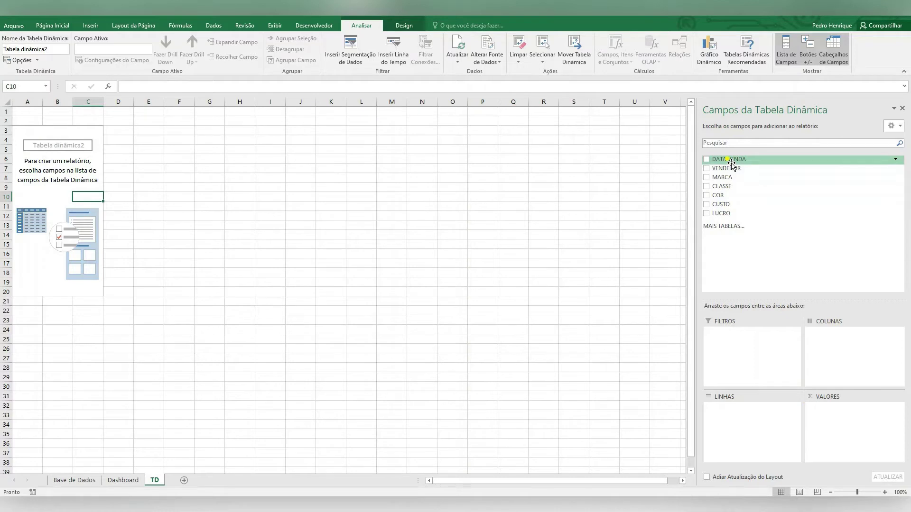
left_click_drag(731, 164, 758, 350)
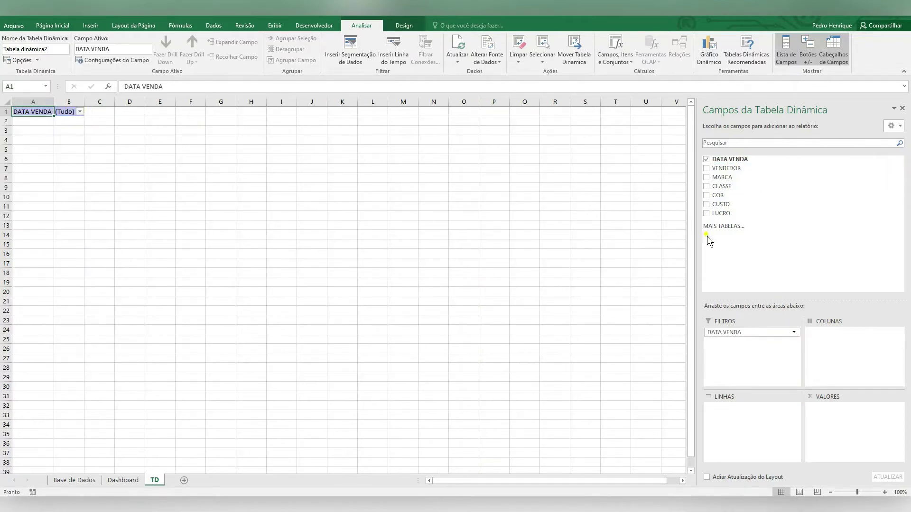
left_click_drag(741, 333, 768, 439)
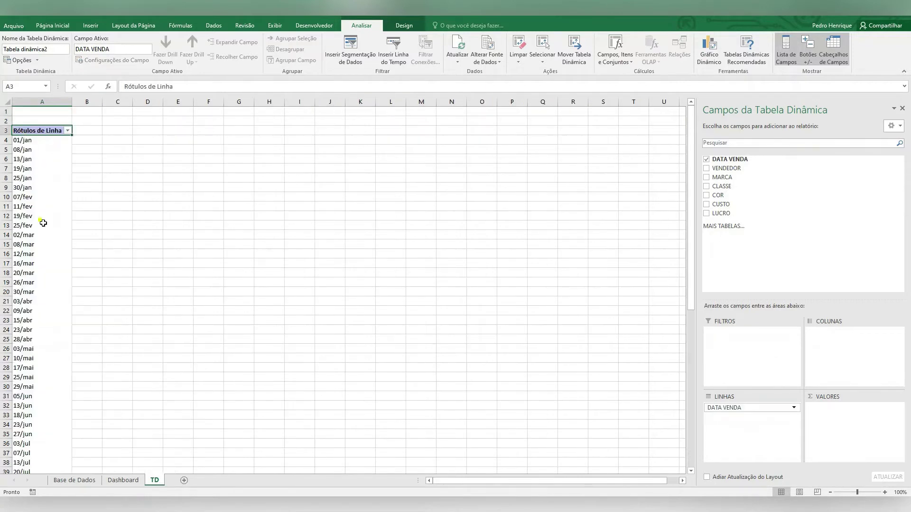
left_click_drag(722, 409, 873, 429)
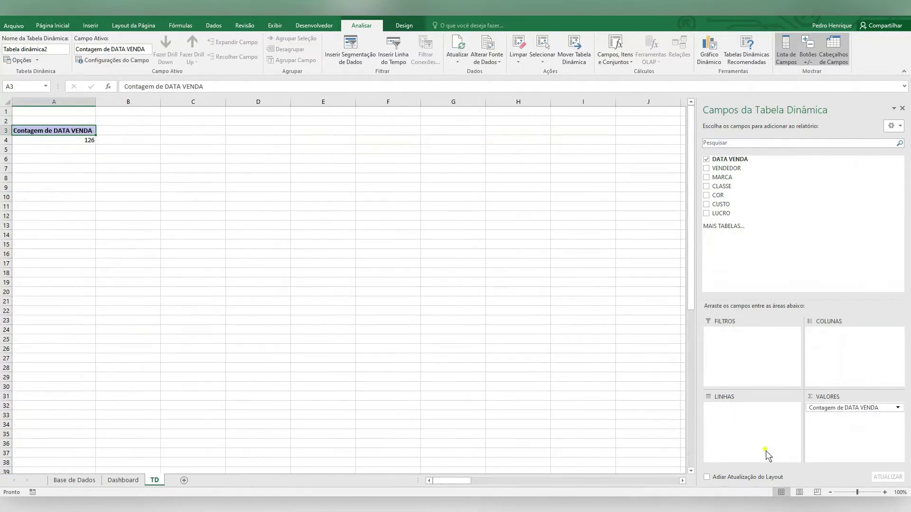
- Try Média as the summary of the DATA VENDA value without applying it, and remove the field from the values area
left_click(878, 411)
left_click(812, 395)
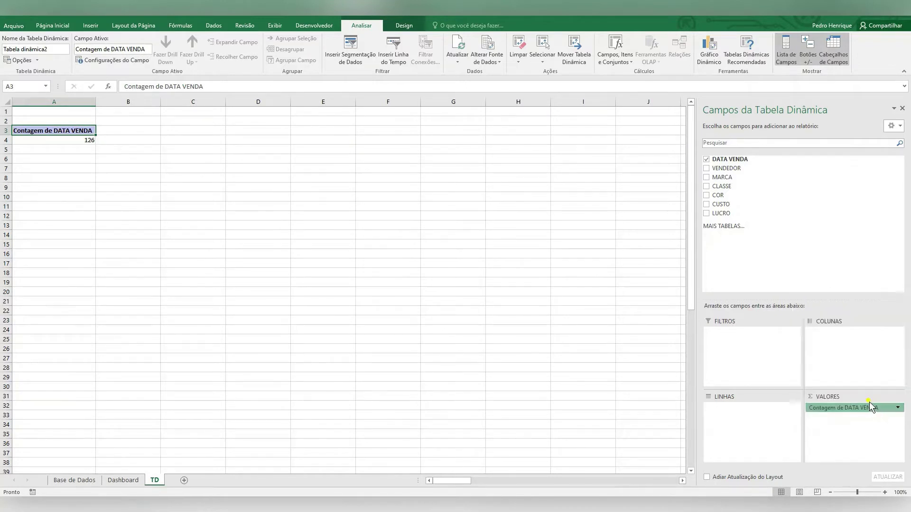
left_click(317, 292)
left_click(319, 303)
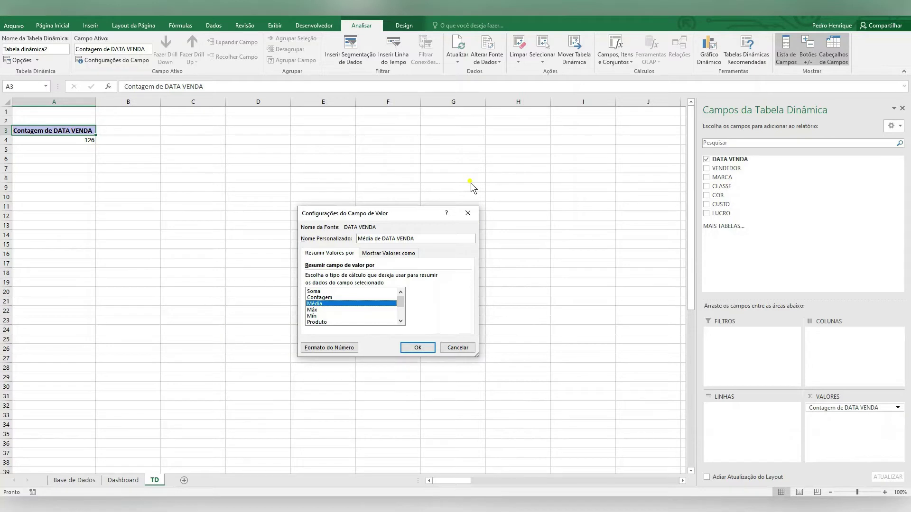
left_click(468, 213)
left_click_drag(888, 408, 636, 374)
- Build the pivot table with DATA VENDA in the rows and LUCRO in the values
left_click_drag(755, 167, 757, 417)
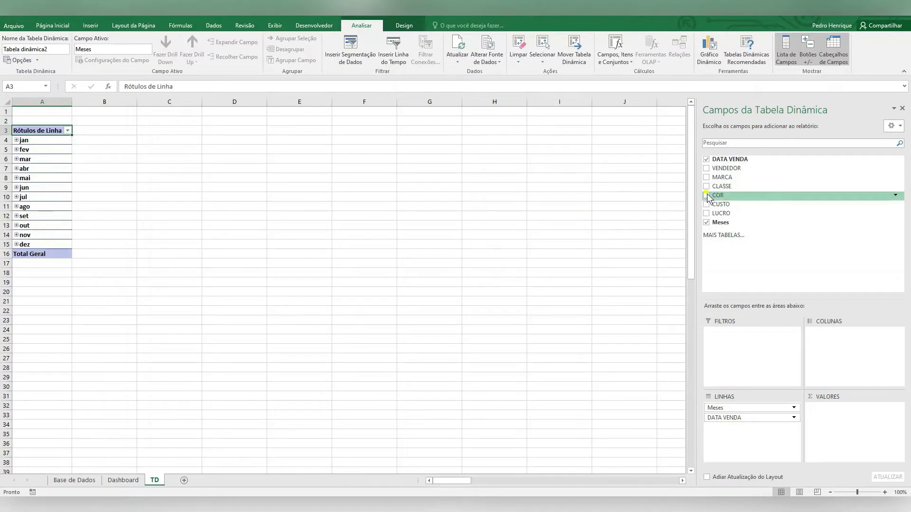
left_click_drag(740, 218, 845, 413)
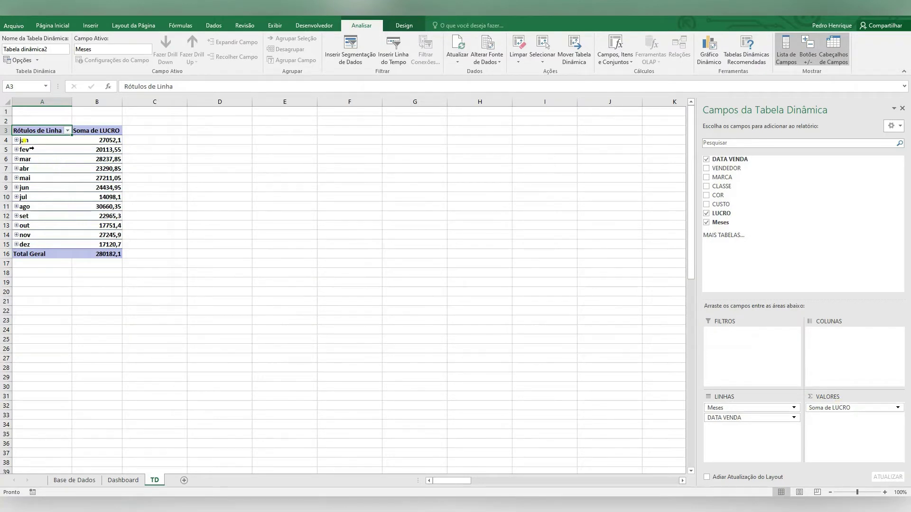
- Format the Soma de LUCRO values as Moeda with the R$ symbol and 2 decimal places
left_click(849, 410)
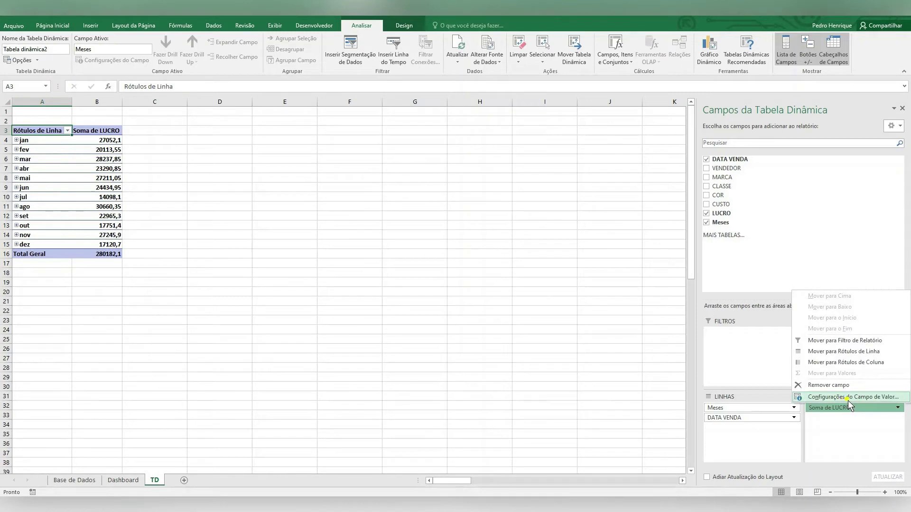
left_click(848, 398)
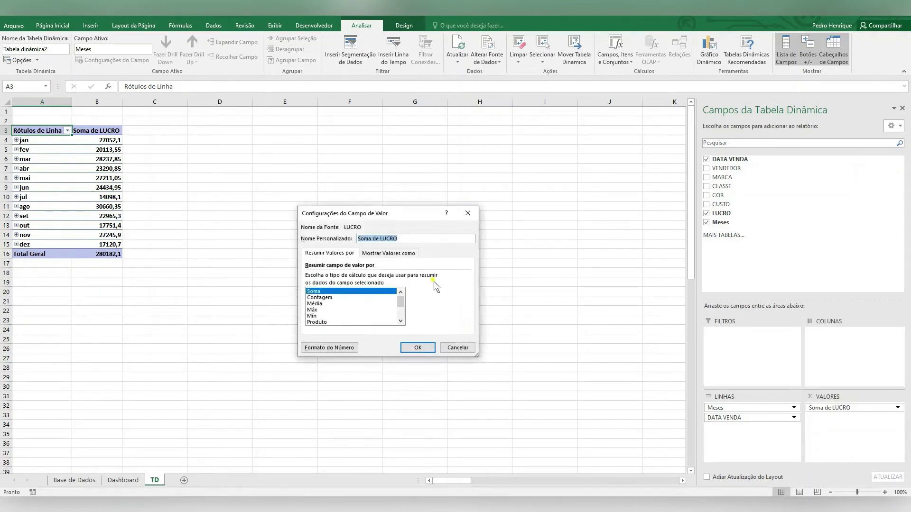
left_click(331, 348)
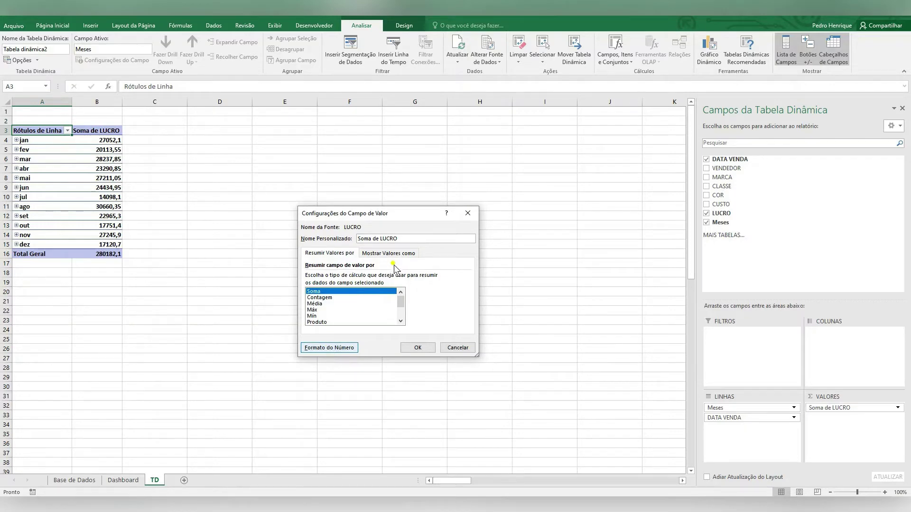
left_click(354, 348)
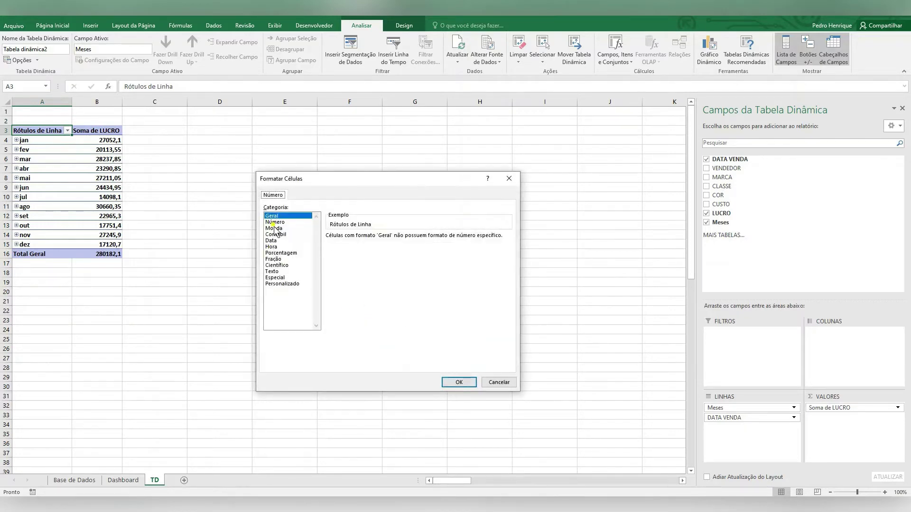
left_click(290, 229)
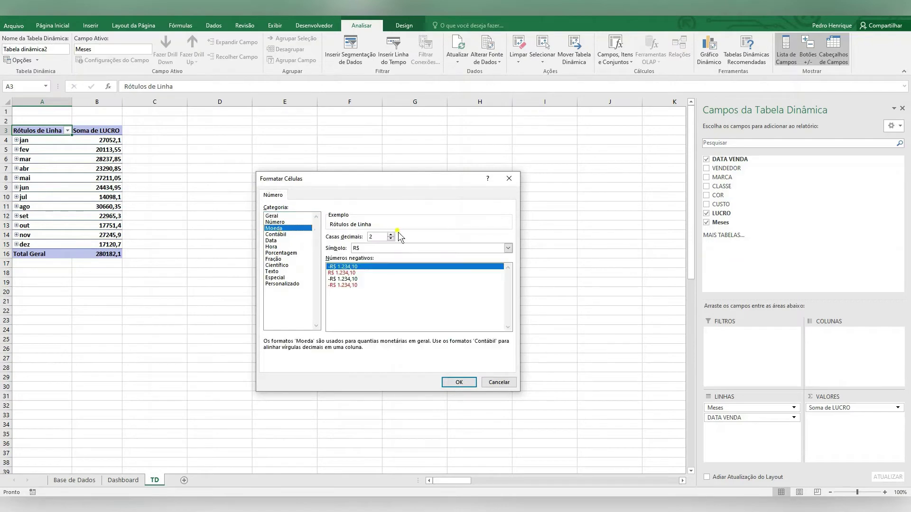
left_click(458, 383)
left_click(418, 352)
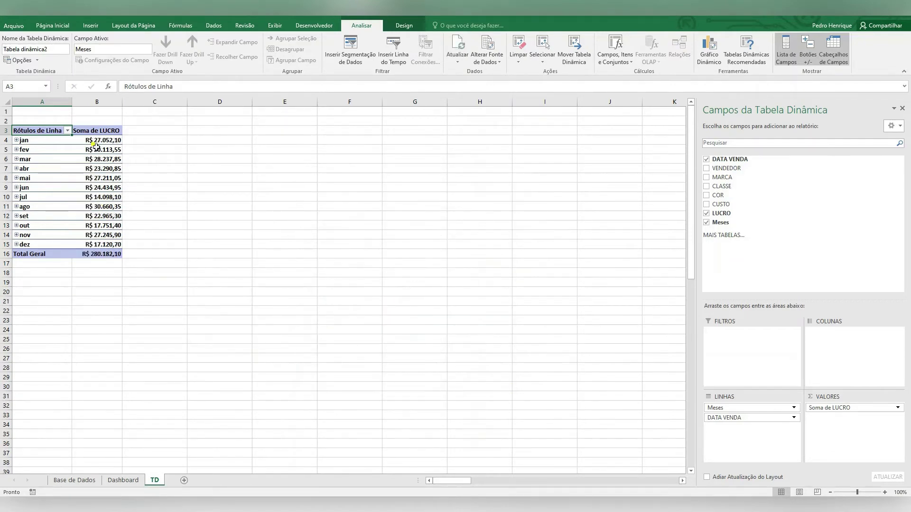
left_click_drag(95, 146, 112, 258)
left_click(307, 254)
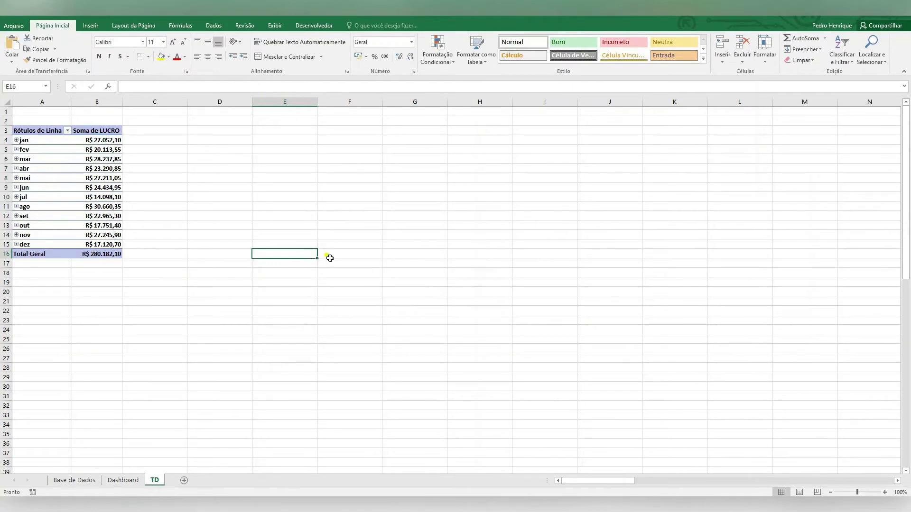
- Insert a 2D line chart with markers based on the pivot table
left_click(120, 178)
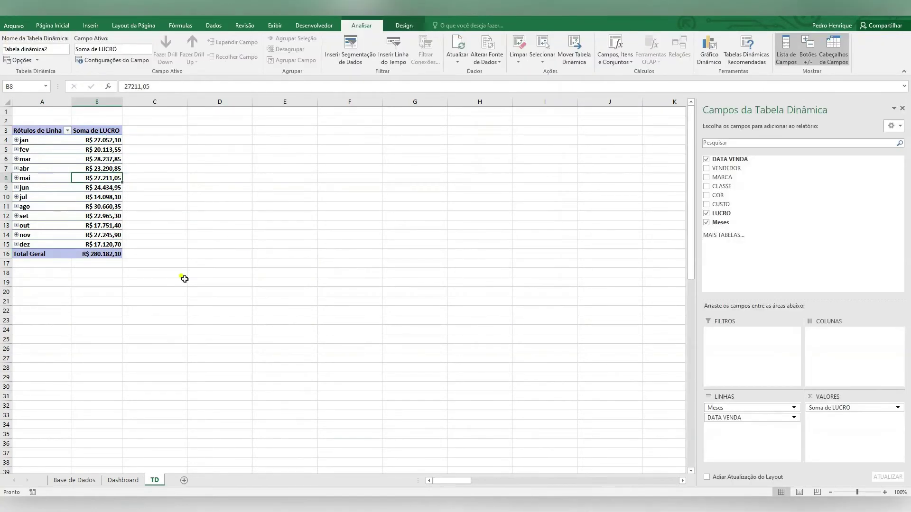
left_click(96, 28)
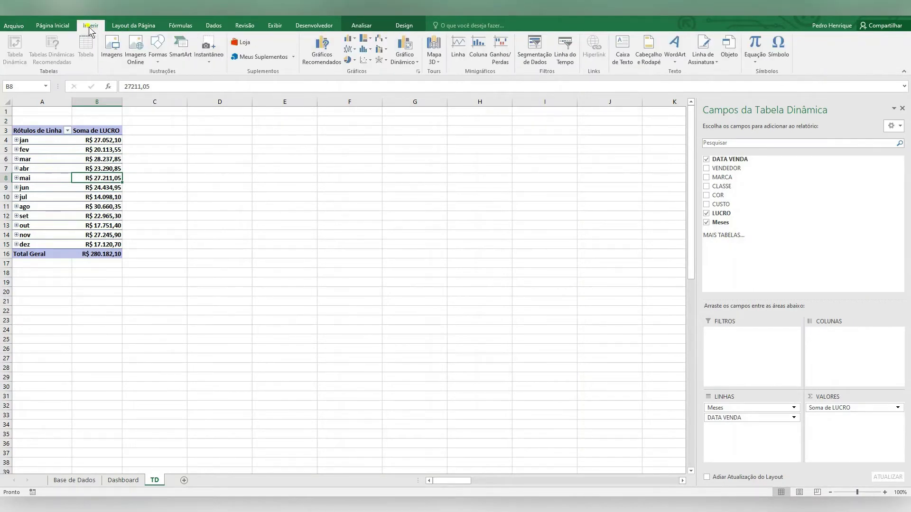
left_click(352, 52)
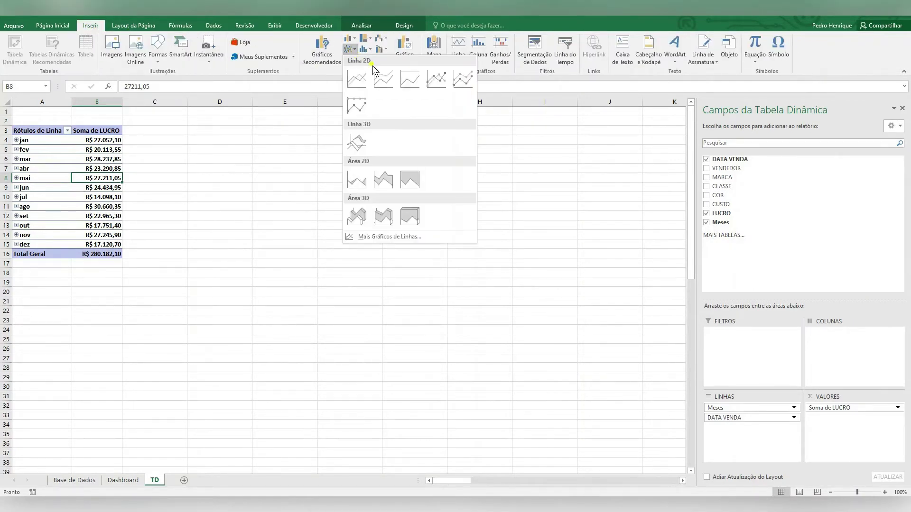
left_click(437, 80)
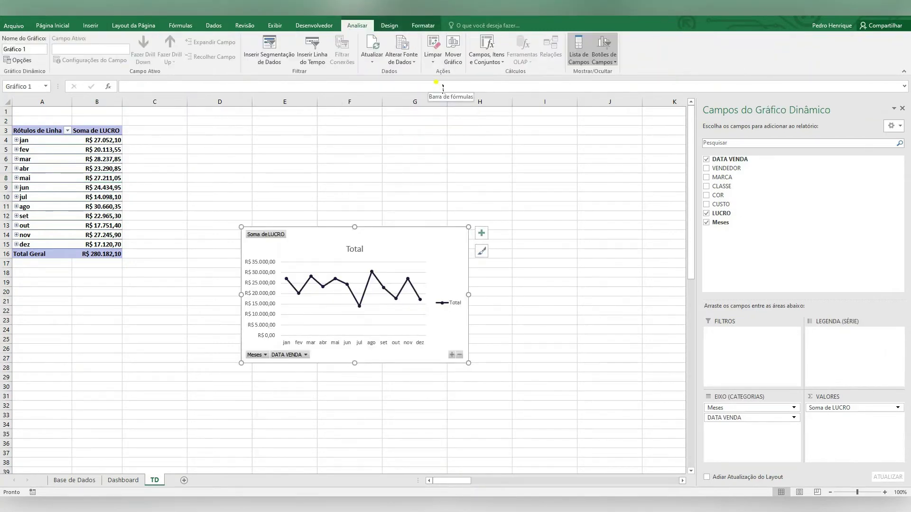
- Enlarge the line chart and reposition it higher on the sheet, beside the pivot table
left_click_drag(468, 227, 601, 199)
left_click_drag(387, 199, 416, 149)
left_click(413, 131)
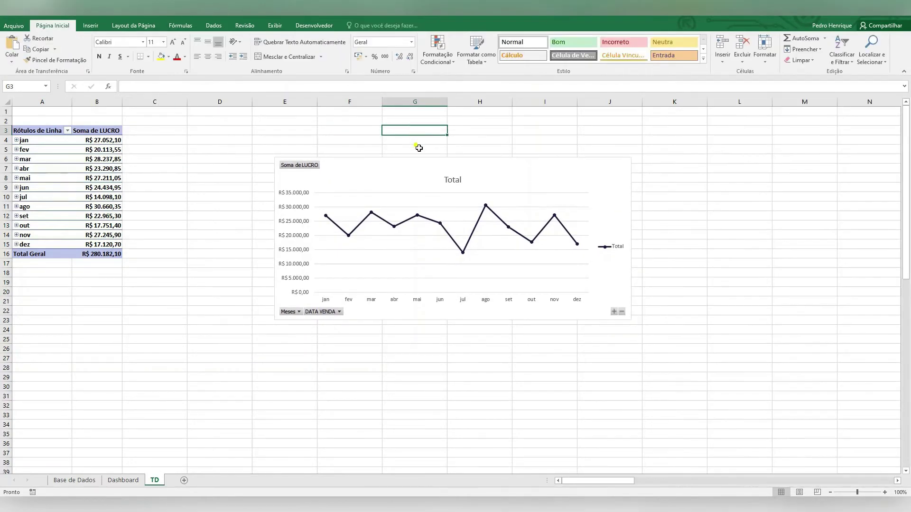
- Expand the jan group in the pivot table to check its individual sale dates, and collapse it again
left_click(47, 161)
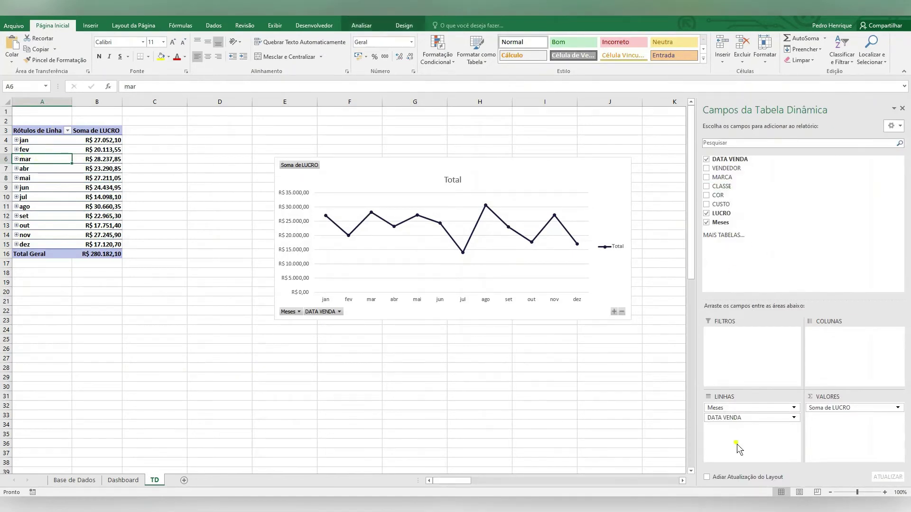
left_click(17, 140)
left_click(16, 141)
left_click(16, 140)
left_click(16, 140)
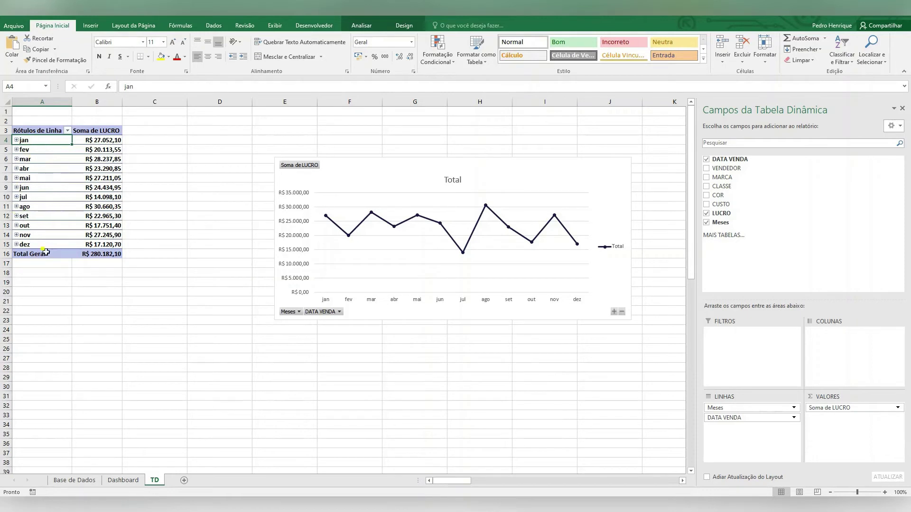
- Change the pivot table's date grouping to Meses only, excluding Dias
right_click(41, 188)
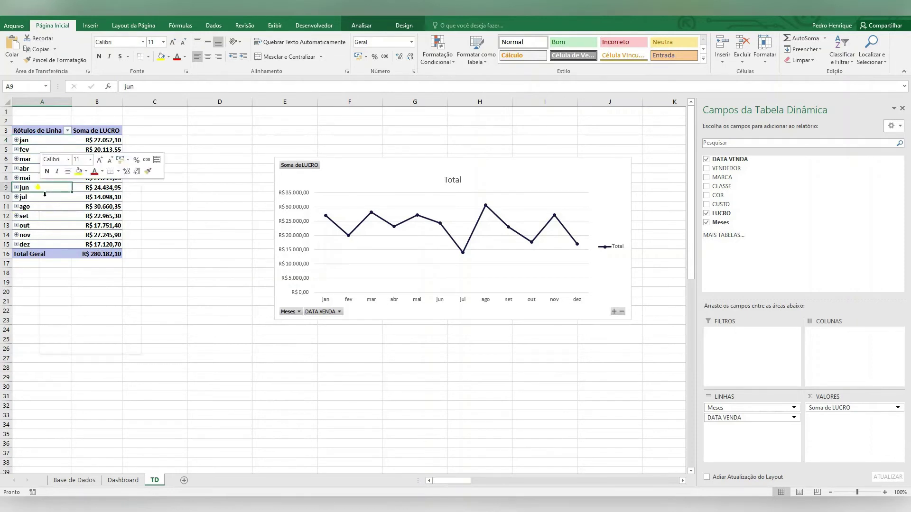
left_click(66, 277)
left_click(82, 281)
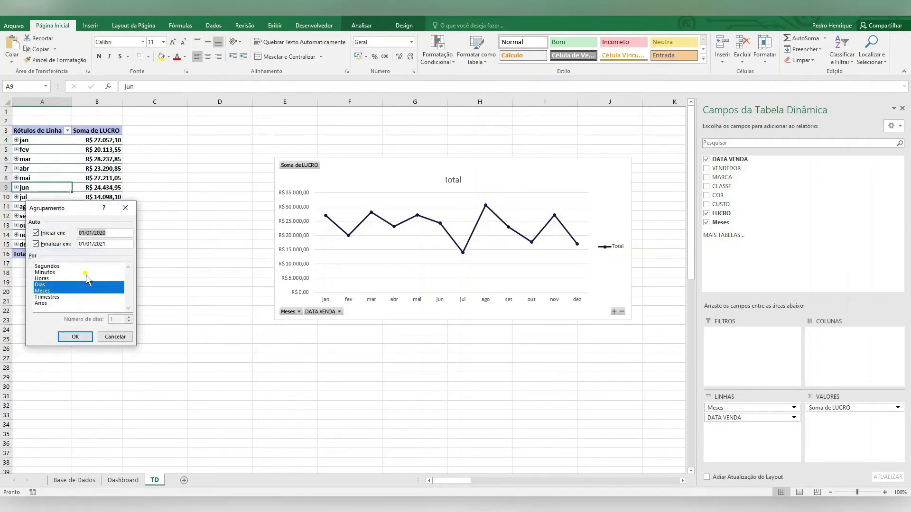
left_click_drag(72, 205, 341, 207)
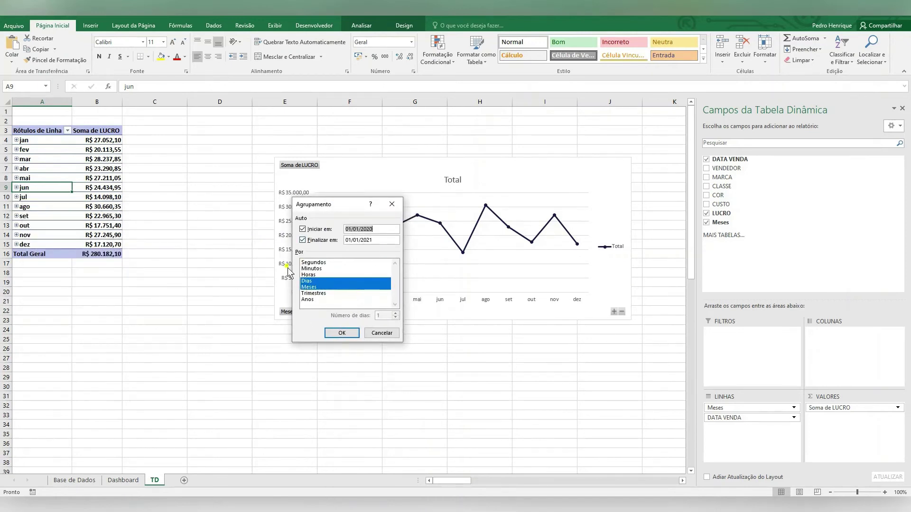
left_click(327, 302)
left_click(317, 281)
left_click(321, 300)
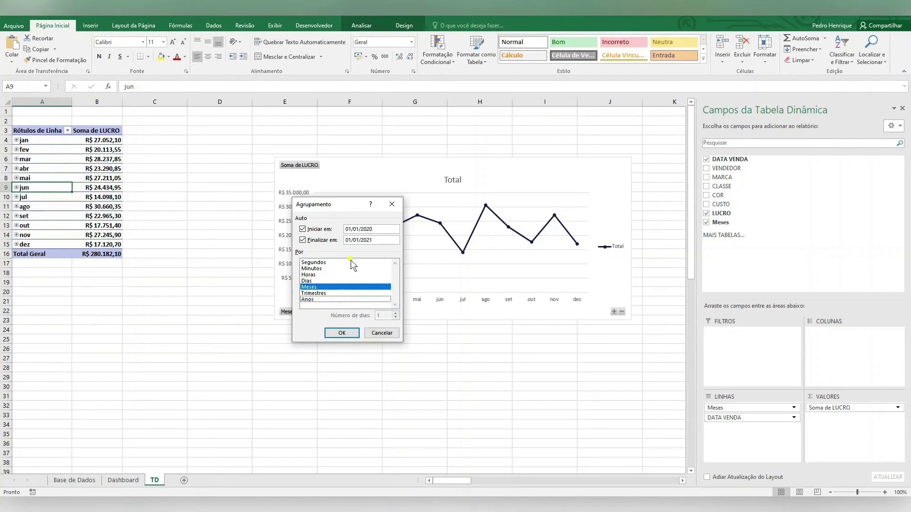
left_click(342, 332)
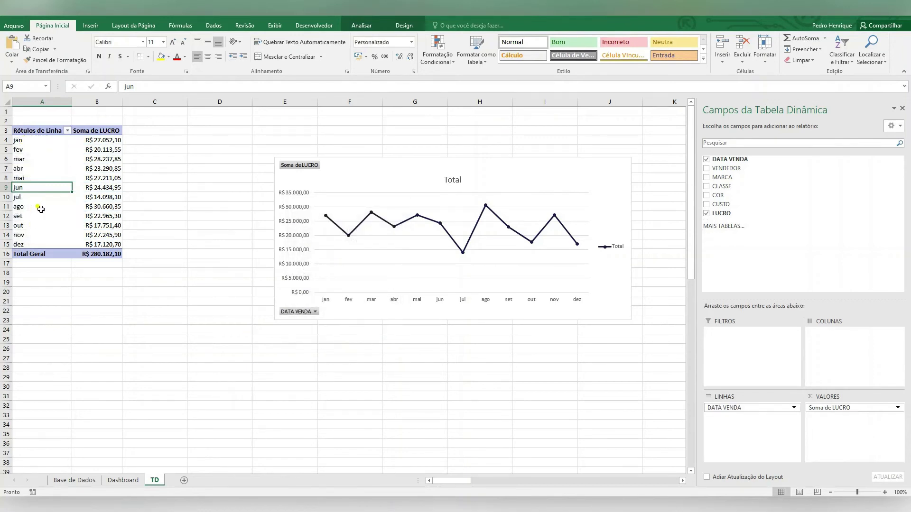
- Add Trimestres to the pivot table's date grouping alongside Meses
right_click(48, 166)
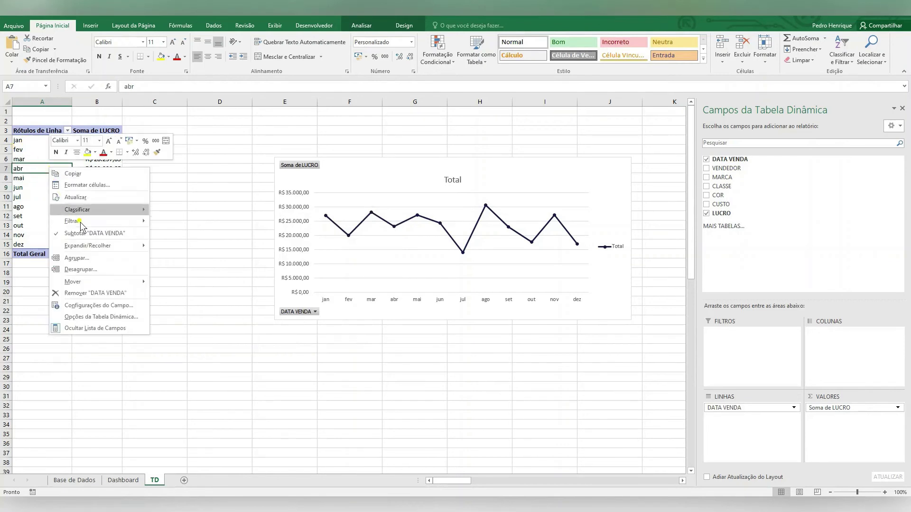
left_click(83, 261)
left_click(53, 273)
left_click(76, 311)
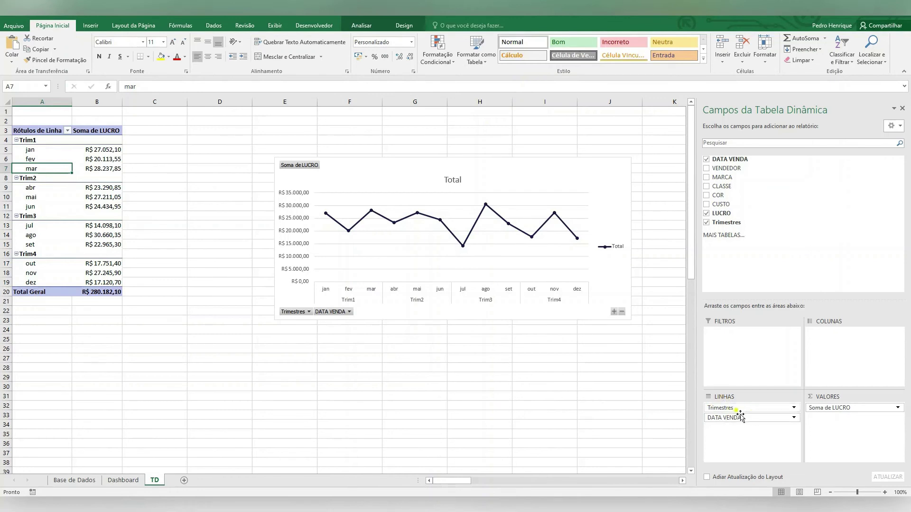
- Take DATA VENDA out of the pivot table rows and keep Trimestres as the only row field
left_click_drag(752, 415, 455, 357)
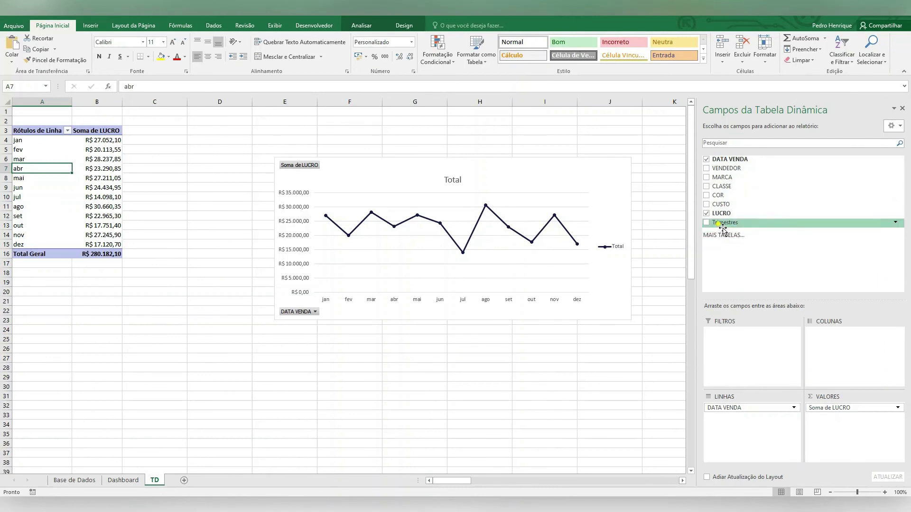
left_click_drag(726, 412, 363, 382)
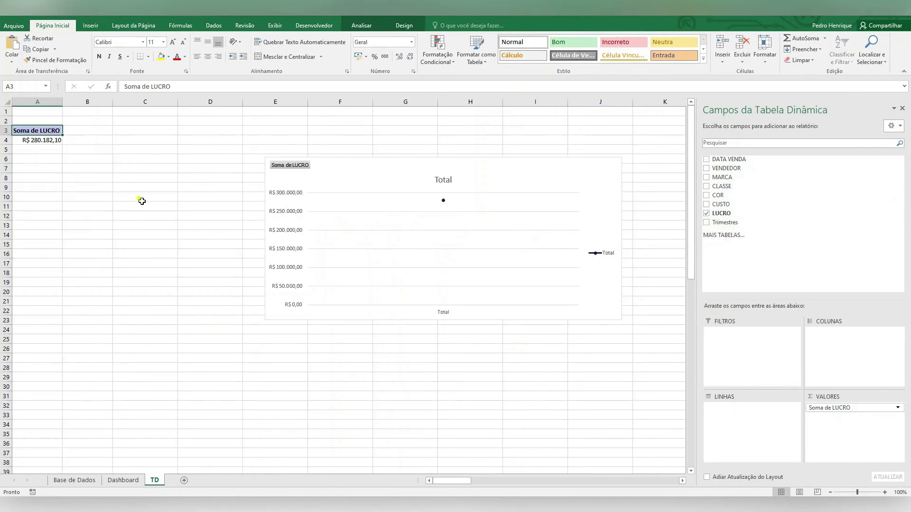
left_click(58, 142)
left_click_drag(725, 223, 770, 433)
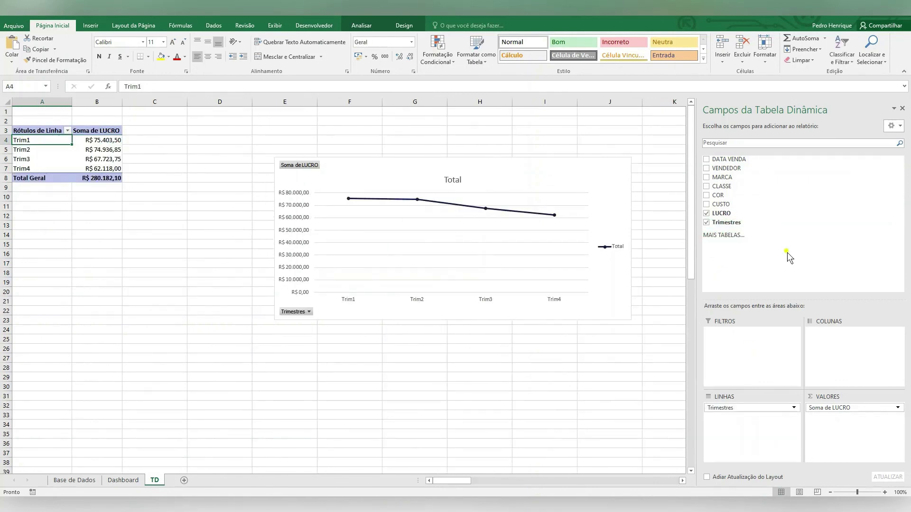
- Check the source records on the Base de Dados sheet and return to the TD sheet
left_click(74, 480)
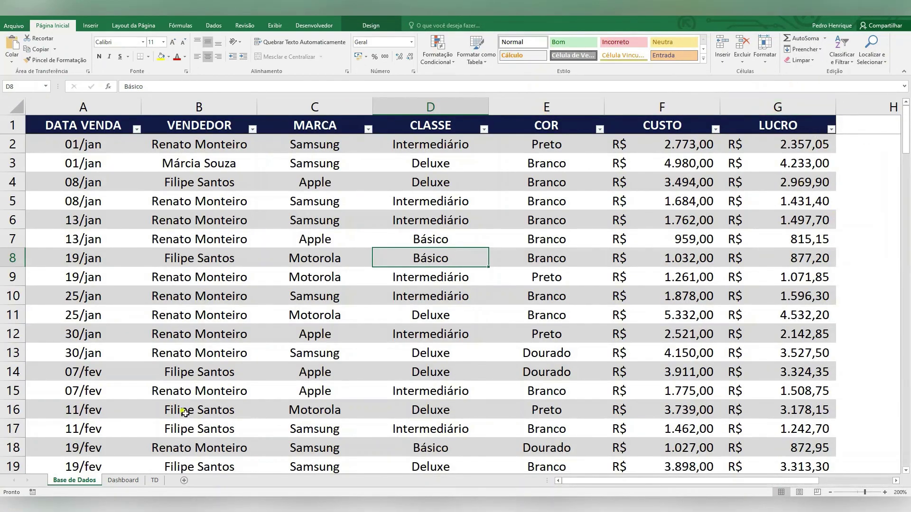
left_click(155, 480)
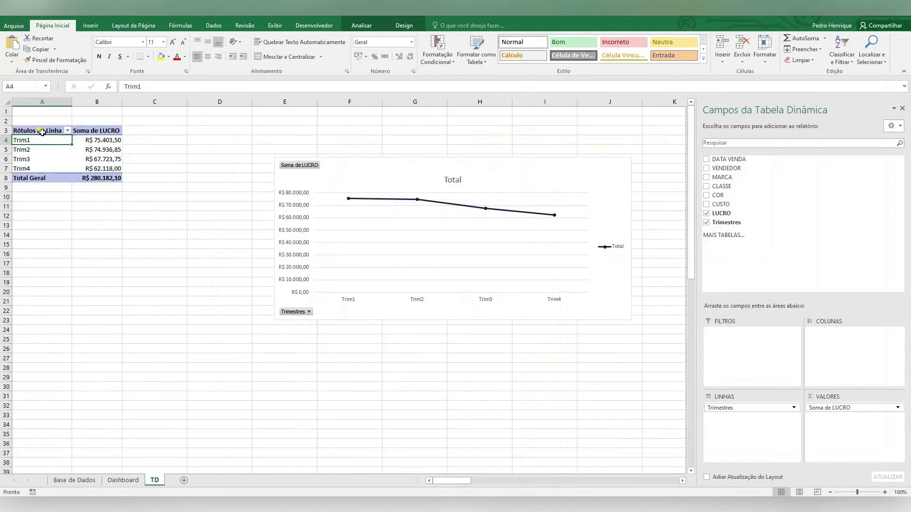